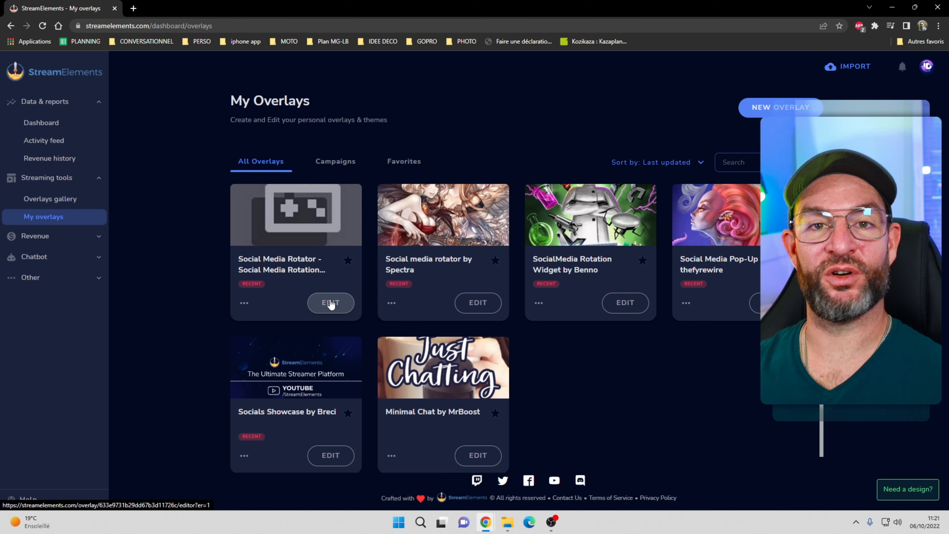
# Open the Social Media Rotator overlay for editing and show the settings of its SocialMedia Rotation widget.
pyautogui.click(331, 303)
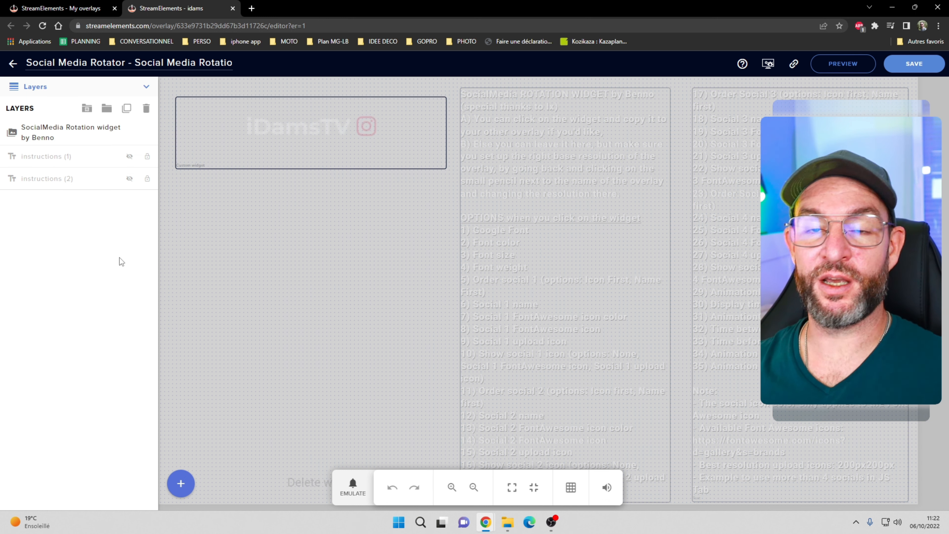
pyautogui.click(47, 135)
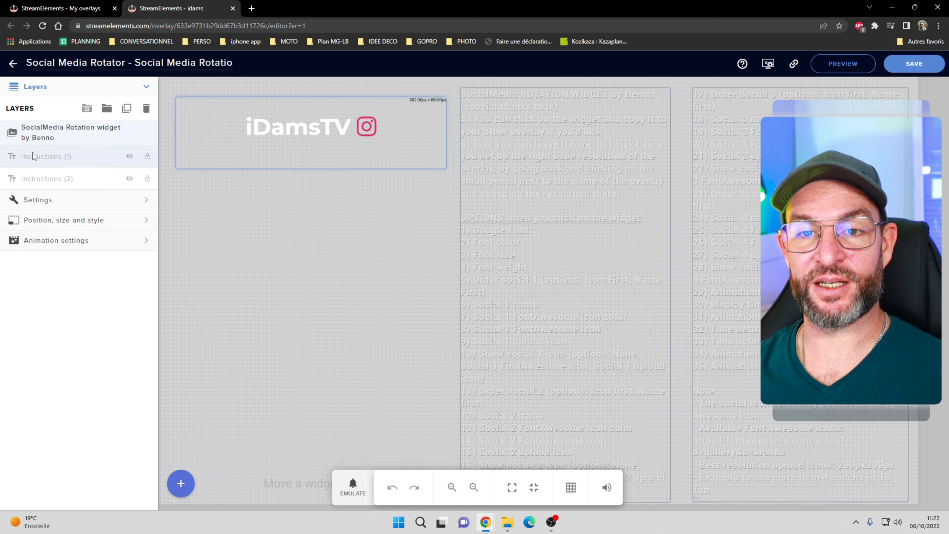
pyautogui.click(50, 204)
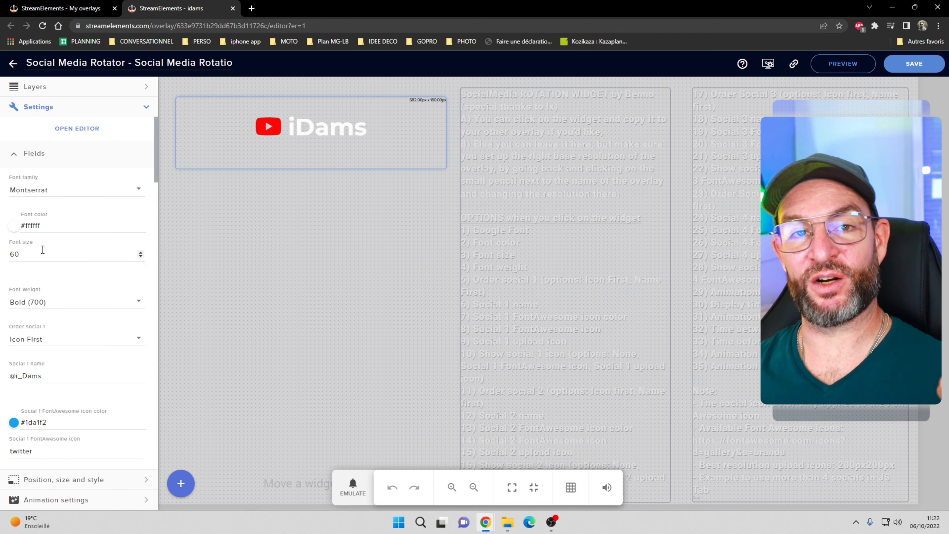
# Examine the order, name, icon color and icon fields for socials 1 to 4, and close this overlay's editor.
pyautogui.scroll(-3, 60, 303)
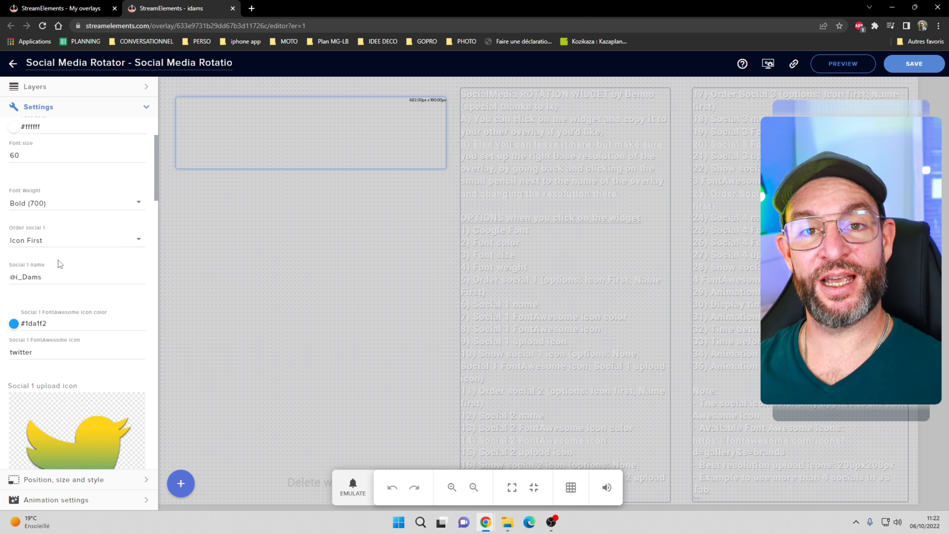
pyautogui.click(48, 279)
pyautogui.moveTo(48, 279); pyautogui.dragTo(12, 278)
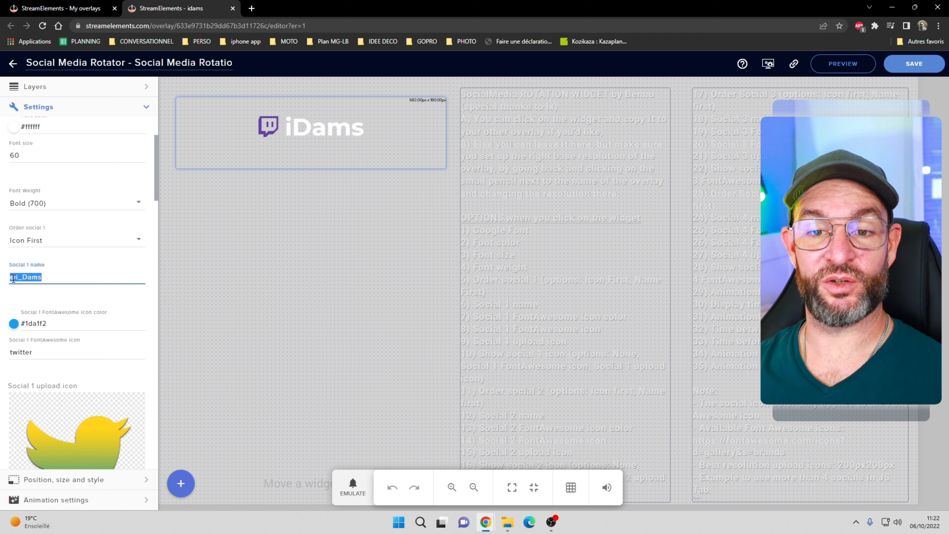
pyautogui.click(43, 257)
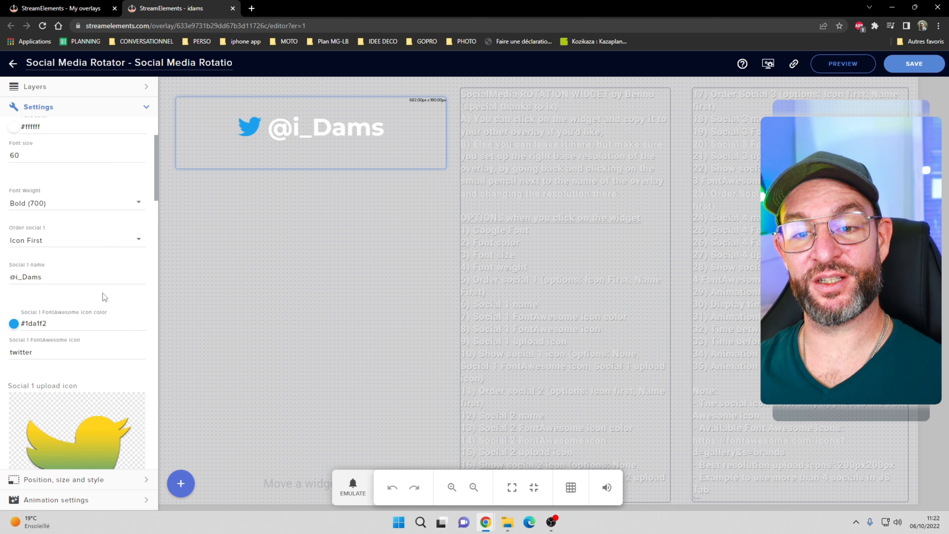
pyautogui.scroll(-1, 93, 300)
pyautogui.scroll(-6, 97, 296)
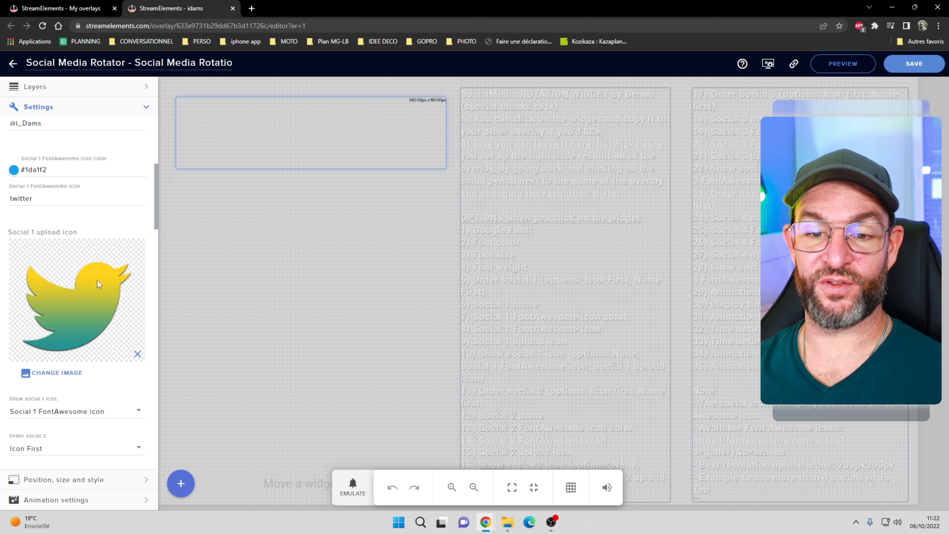
pyautogui.scroll(-6, 97, 281)
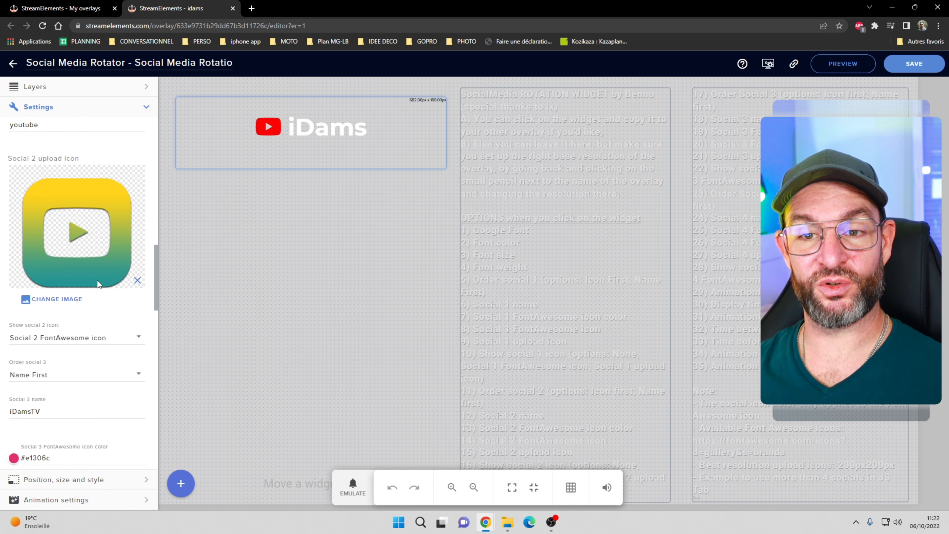
pyautogui.scroll(7, 98, 281)
pyautogui.scroll(2, 97, 281)
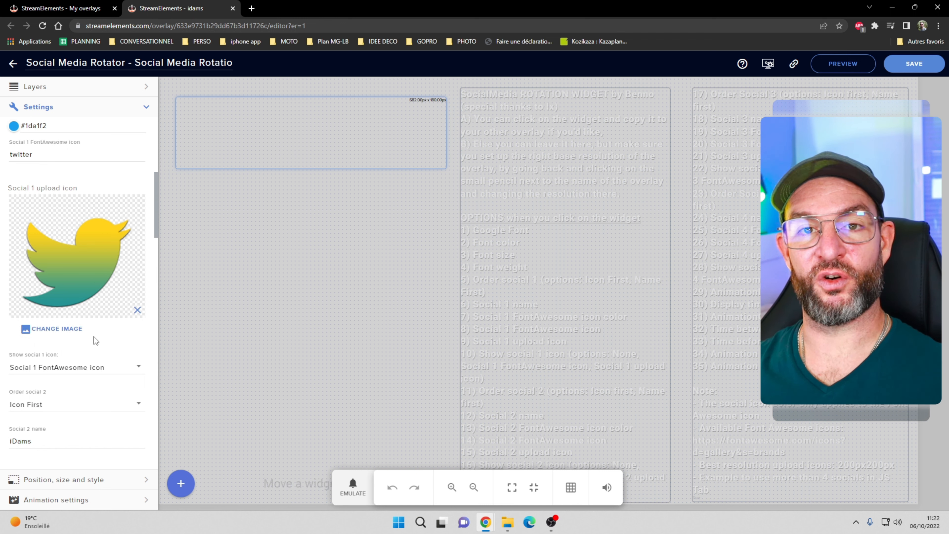
pyautogui.scroll(-1, 71, 333)
pyautogui.scroll(-7, 71, 332)
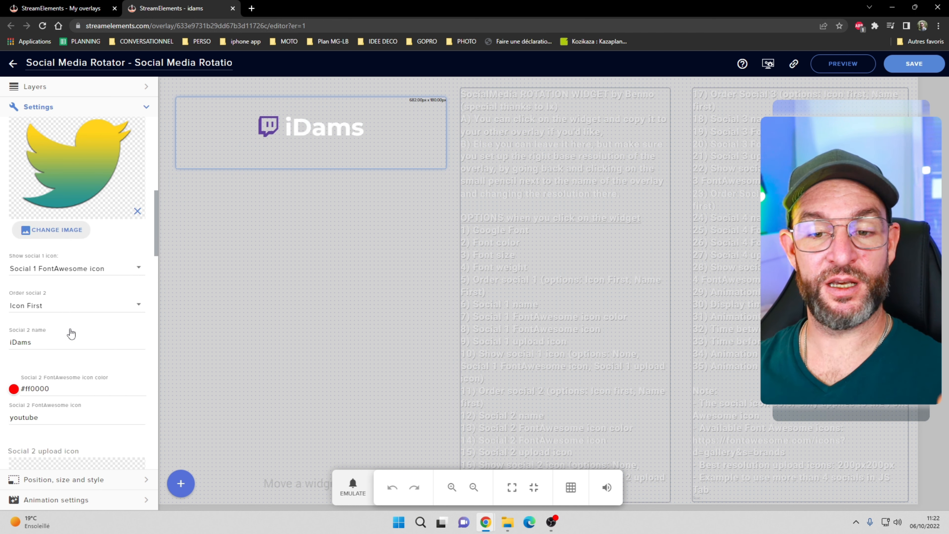
pyautogui.scroll(-10, 71, 330)
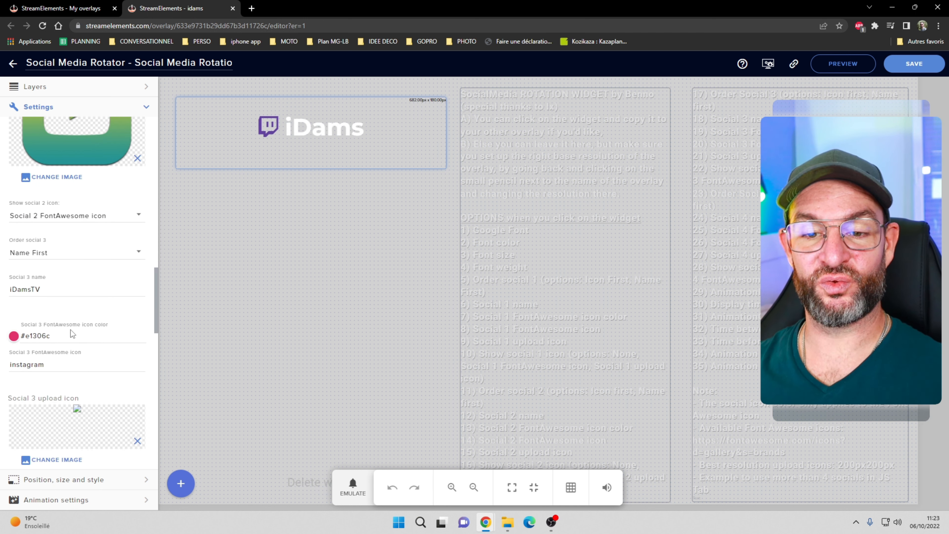
pyautogui.scroll(-3, 86, 331)
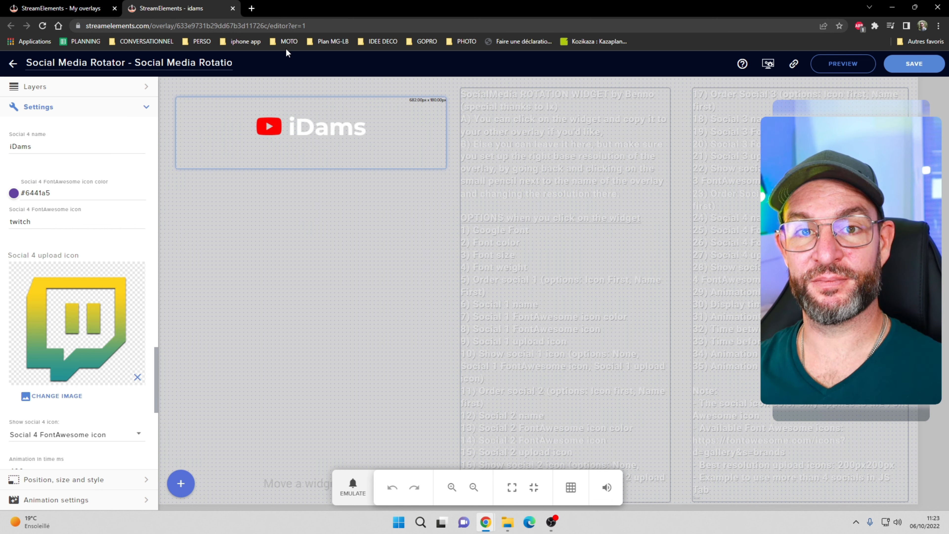
pyautogui.click(232, 9)
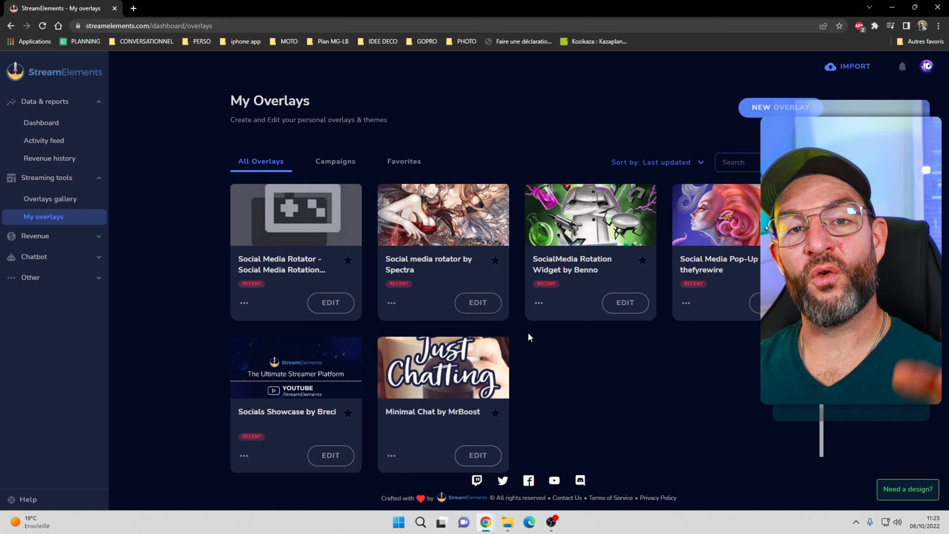
# Open the Social media rotator by Spectra overlay for editing and show the settings of Custom widget 1.
pyautogui.click(478, 303)
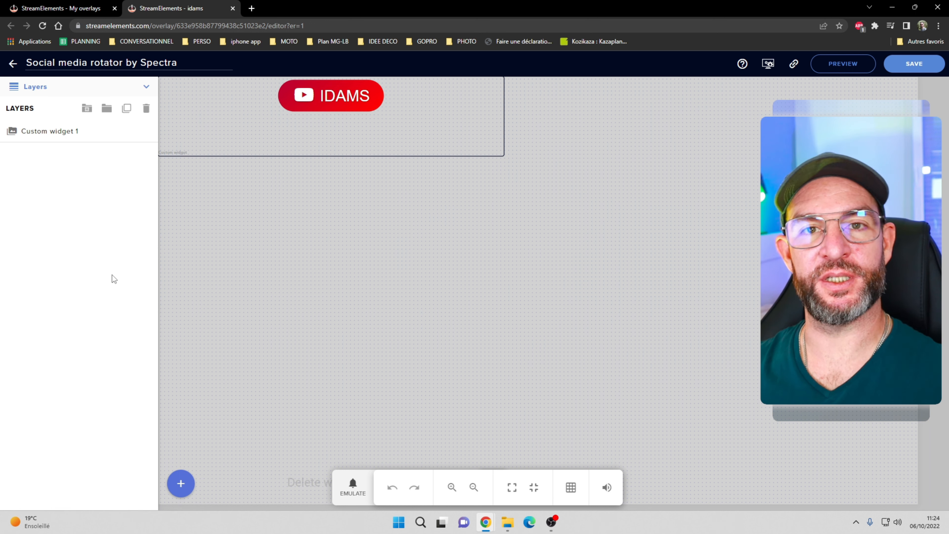
pyautogui.click(44, 130)
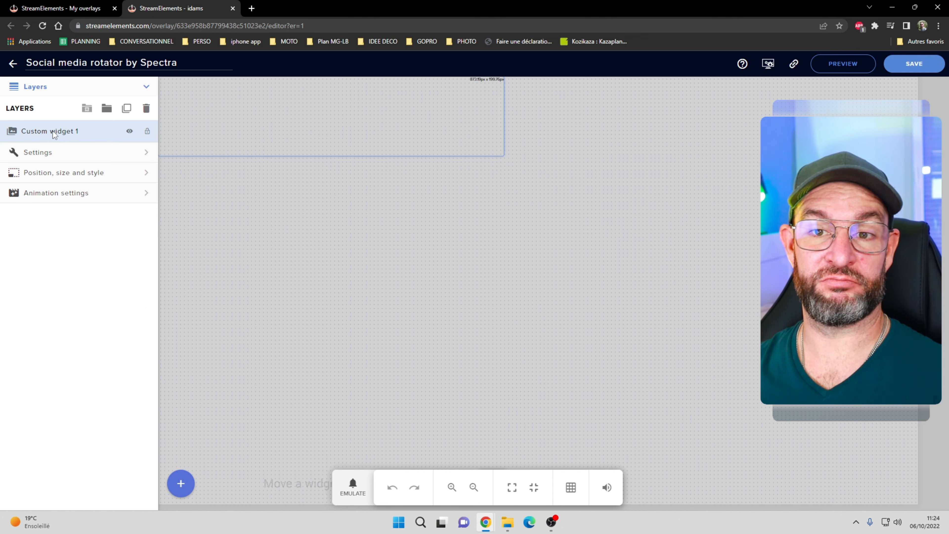
pyautogui.click(38, 153)
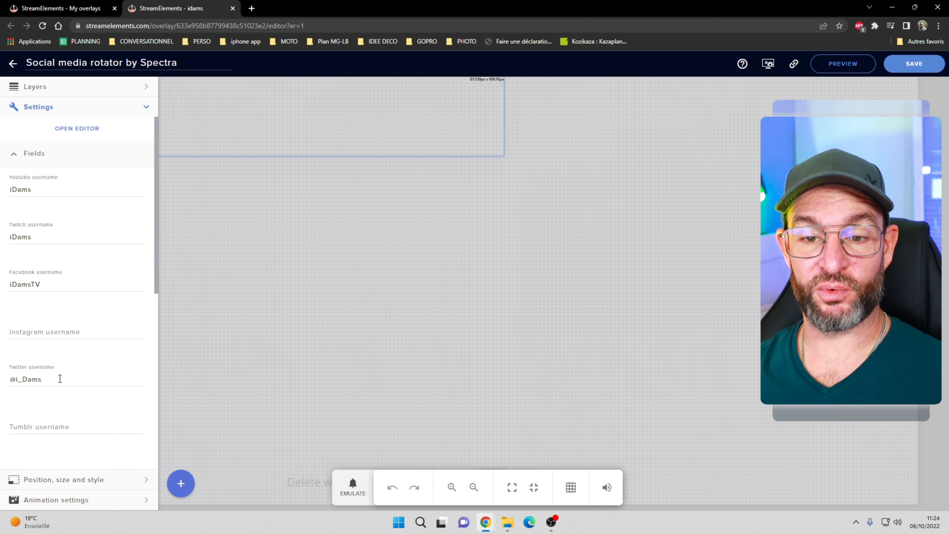
# Move the username from the Facebook username field to the Instagram username field, leaving the Facebook one empty.
pyautogui.click(56, 333)
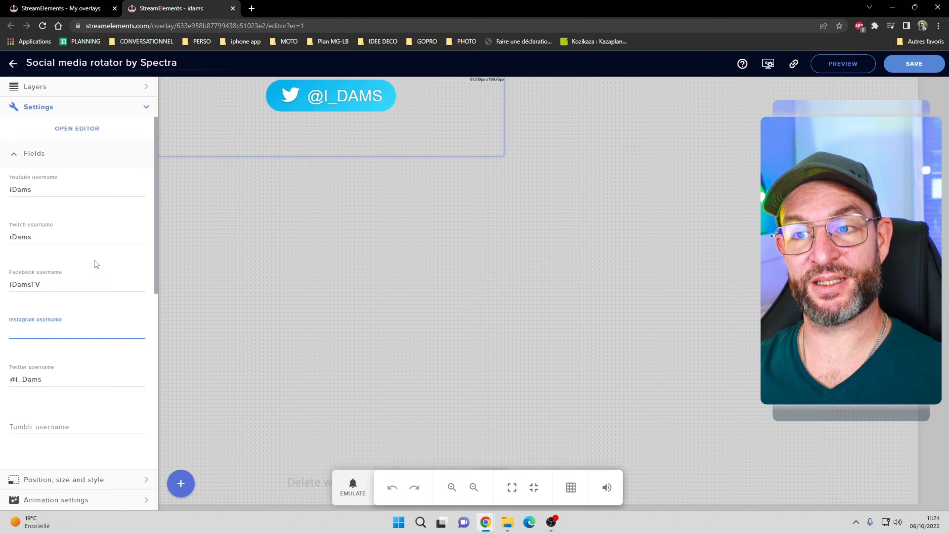
pyautogui.doubleClick(57, 283)
pyautogui.hotkey('ctrl', 'c')
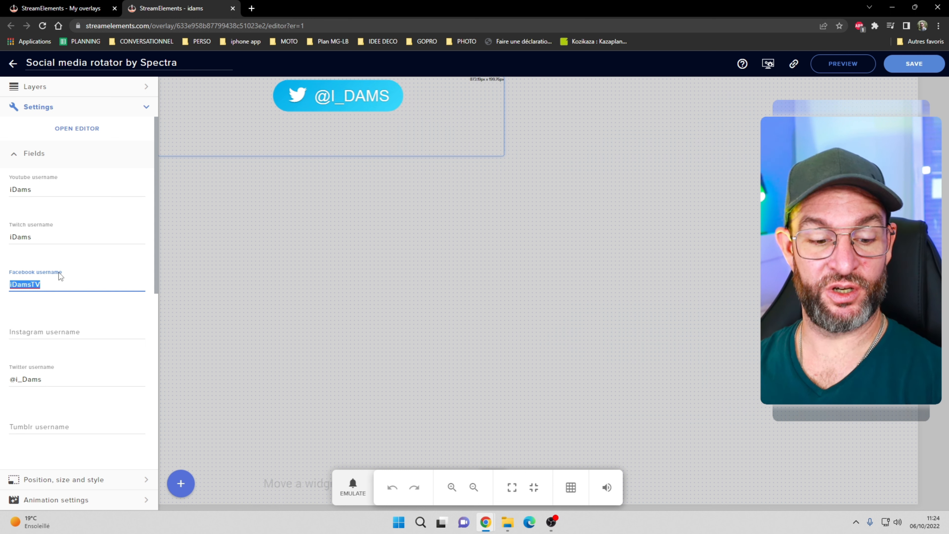
pyautogui.press('BackSpace')
pyautogui.click(55, 329)
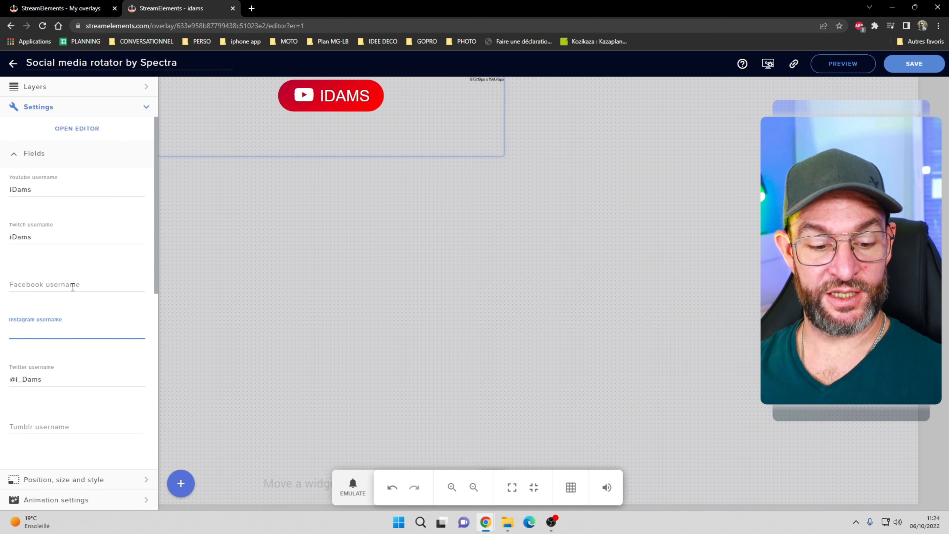
pyautogui.hotkey('ctrl', 'v')
pyautogui.click(68, 258)
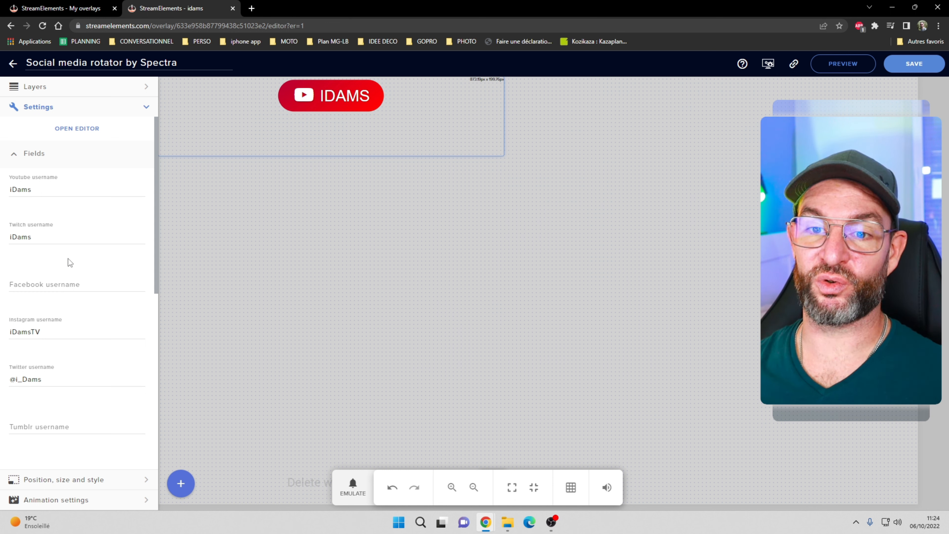
# Review the widget's other social username fields, its animation and display times, and the available entrance animations.
pyautogui.click(44, 190)
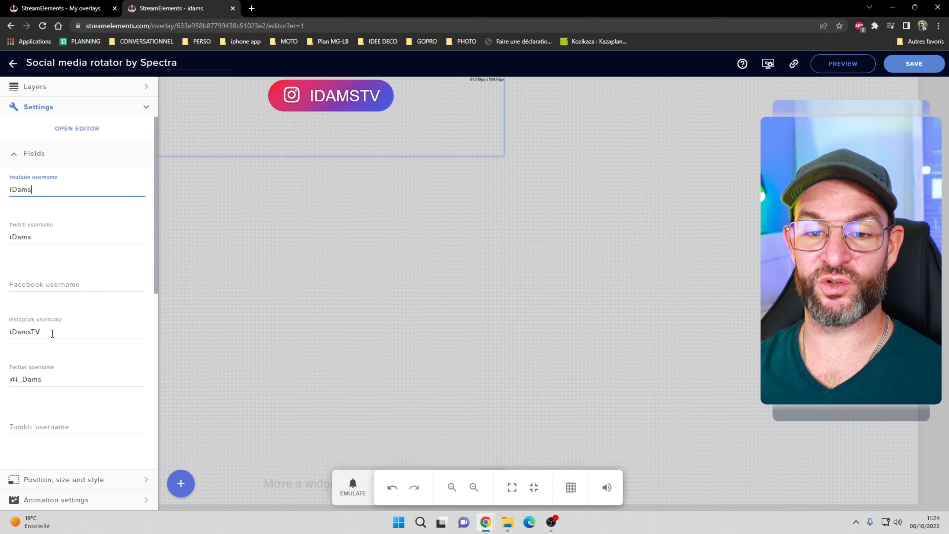
pyautogui.scroll(-3, 53, 334)
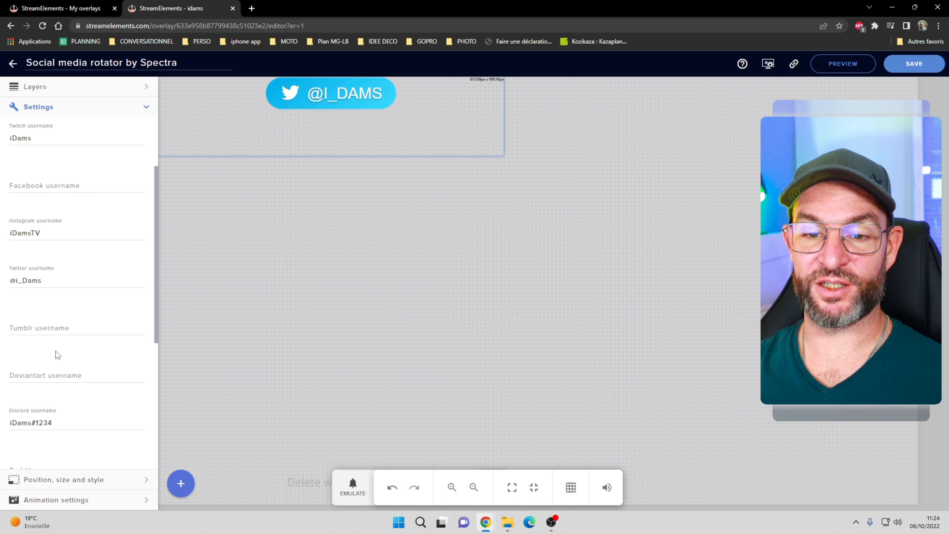
pyautogui.scroll(-1, 56, 397)
pyautogui.scroll(-2, 61, 395)
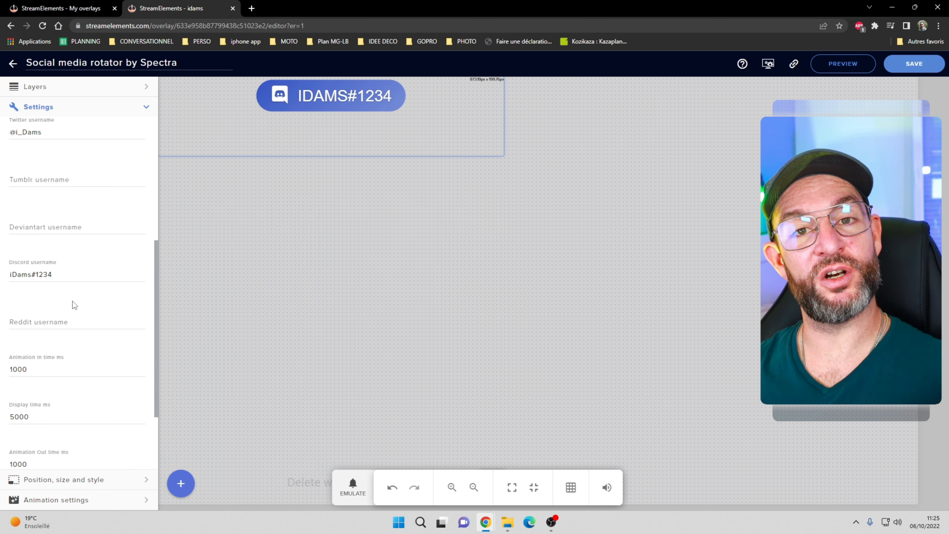
pyautogui.scroll(-1, 81, 292)
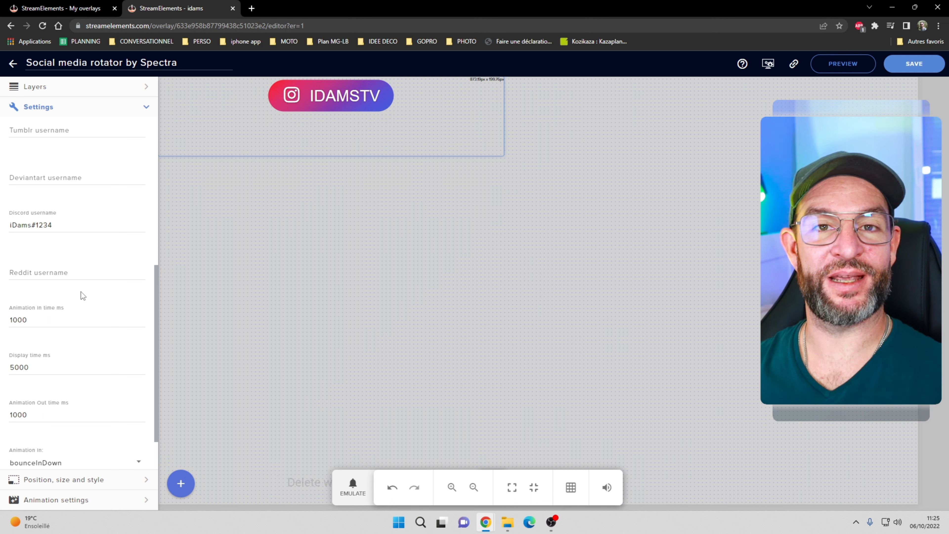
pyautogui.scroll(-1, 81, 291)
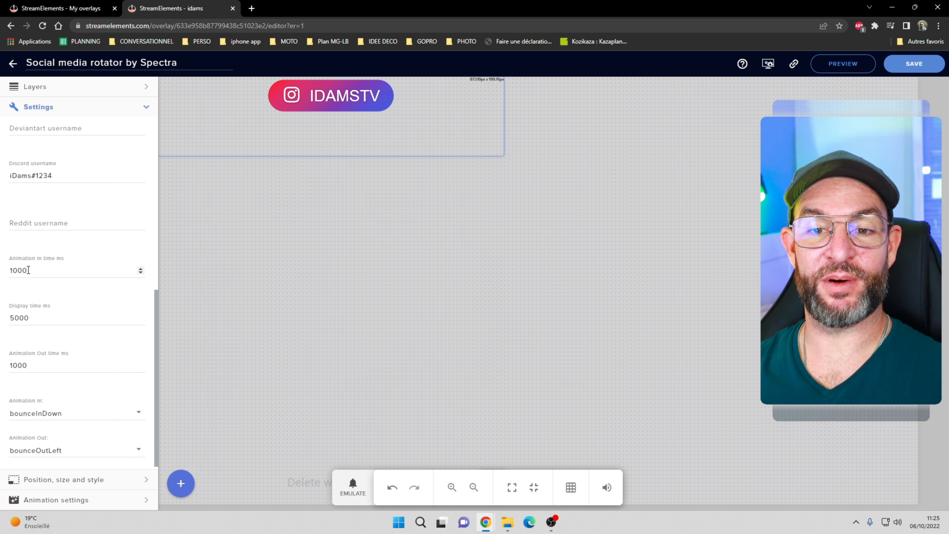
pyautogui.moveTo(28, 270); pyautogui.dragTo(10, 269)
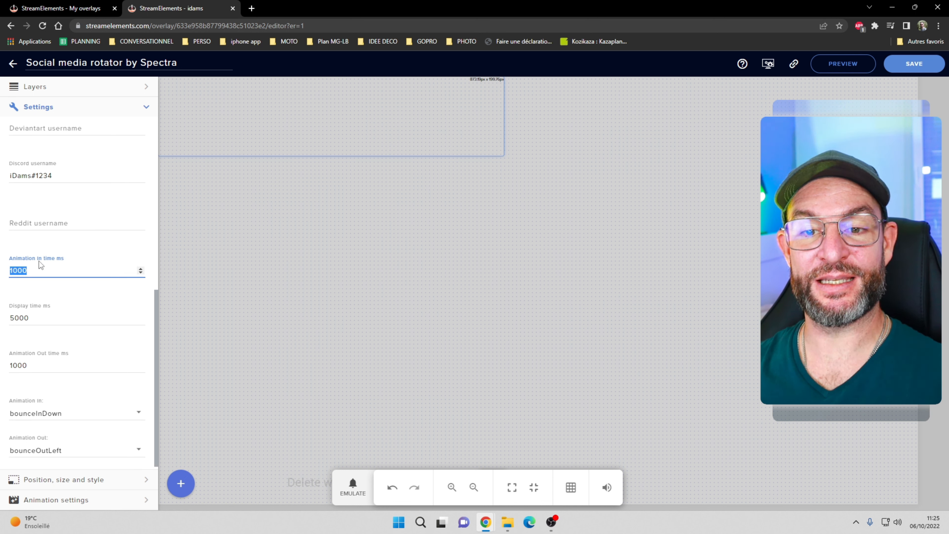
pyautogui.click(36, 246)
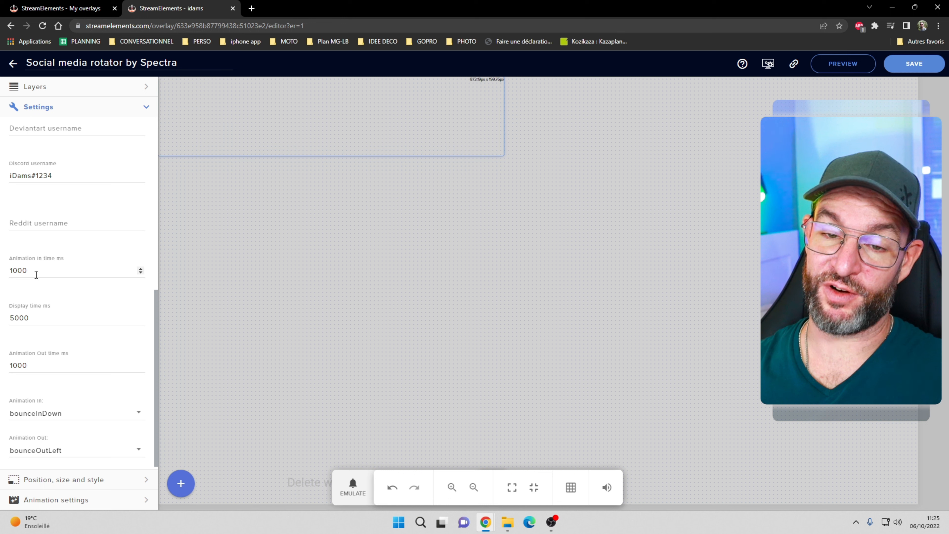
pyautogui.moveTo(16, 318); pyautogui.dragTo(10, 318)
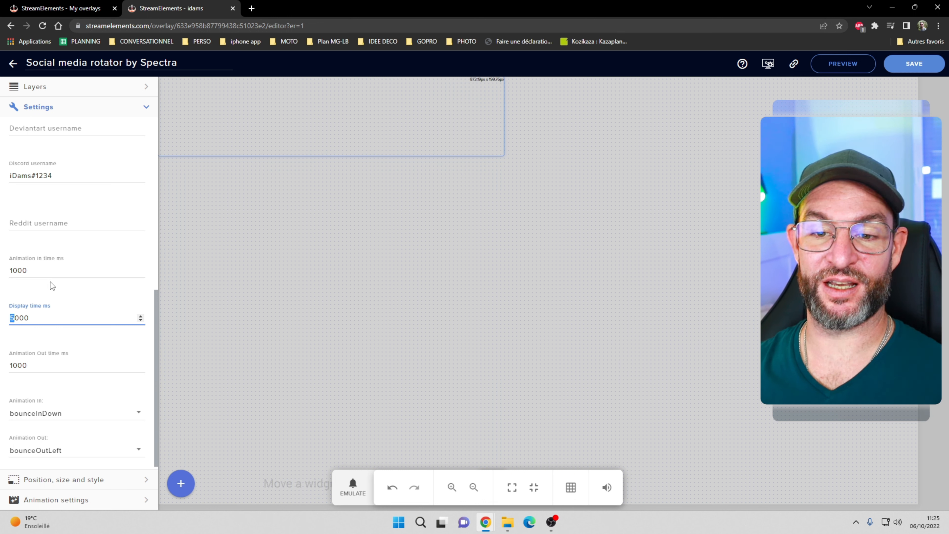
pyautogui.scroll(-1, 51, 283)
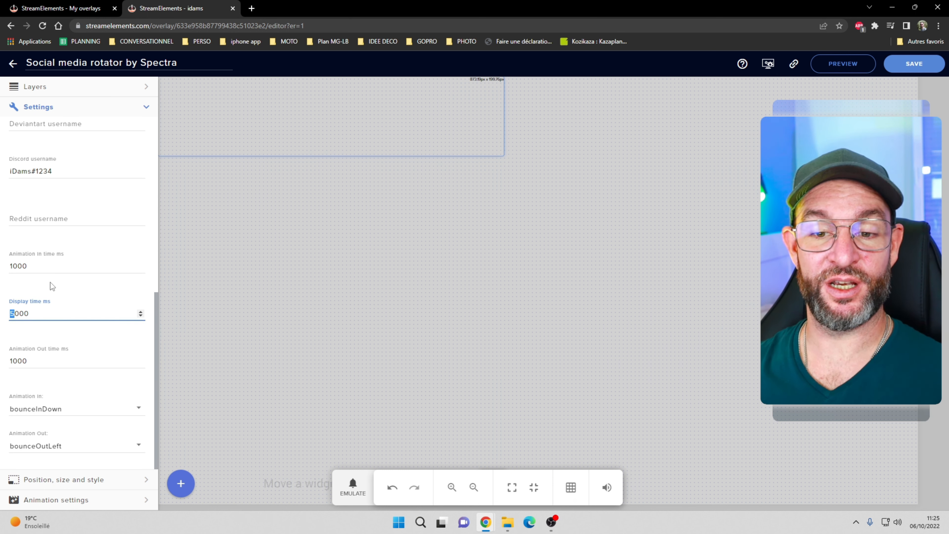
pyautogui.click(111, 414)
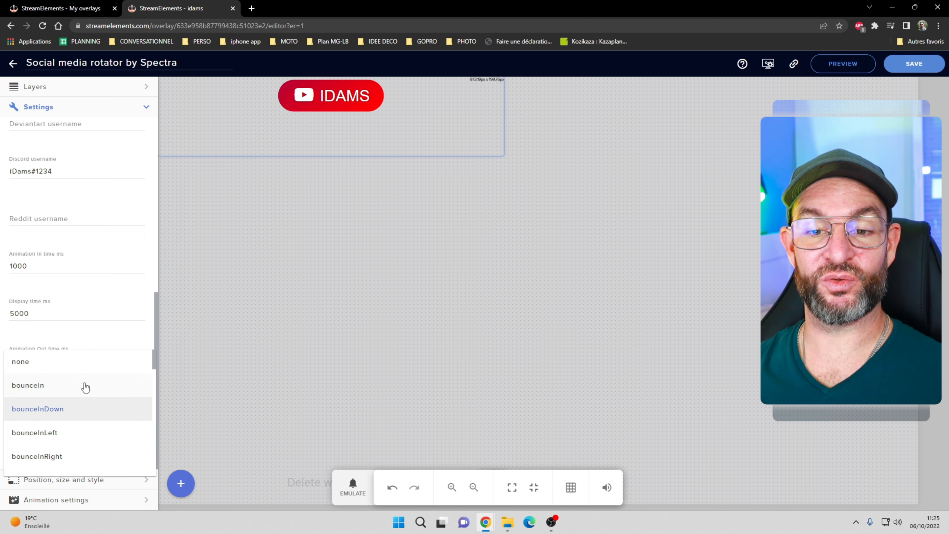
pyautogui.click(80, 329)
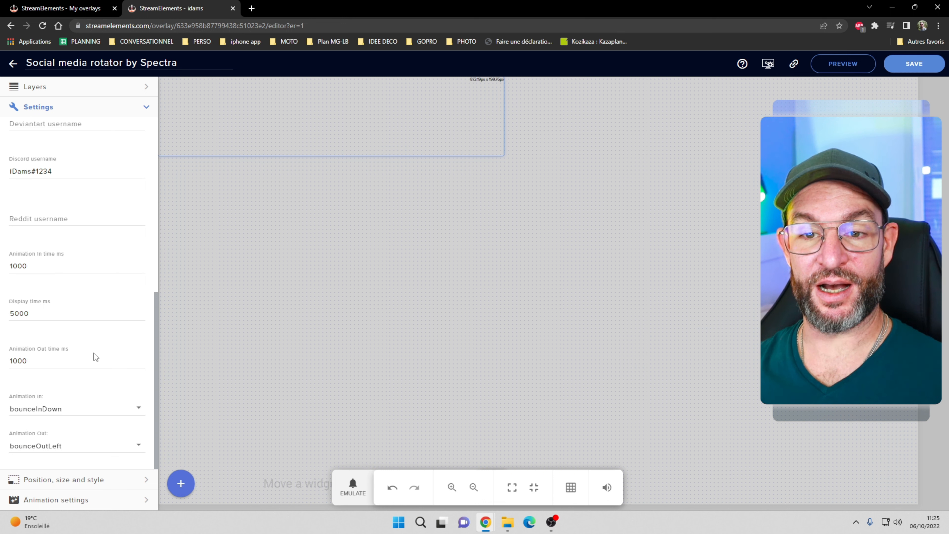
pyautogui.scroll(10, 94, 353)
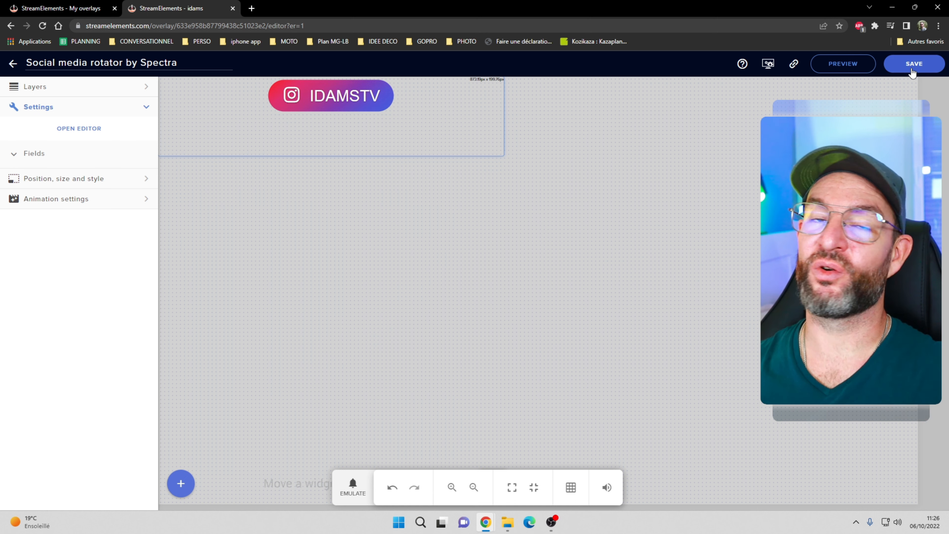
# Save the Spectra social media rotator overlay and copy its overlay URL.
pyautogui.click(911, 70)
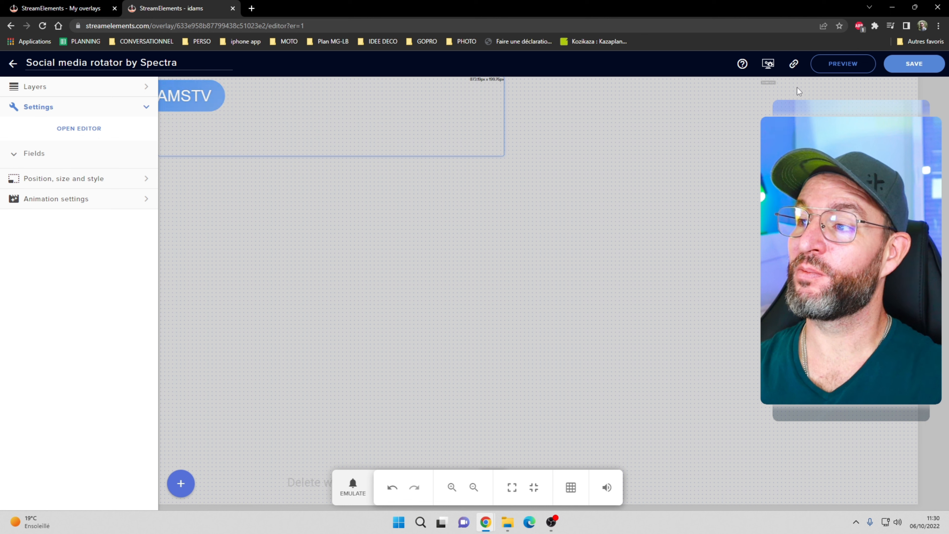
pyautogui.click(794, 65)
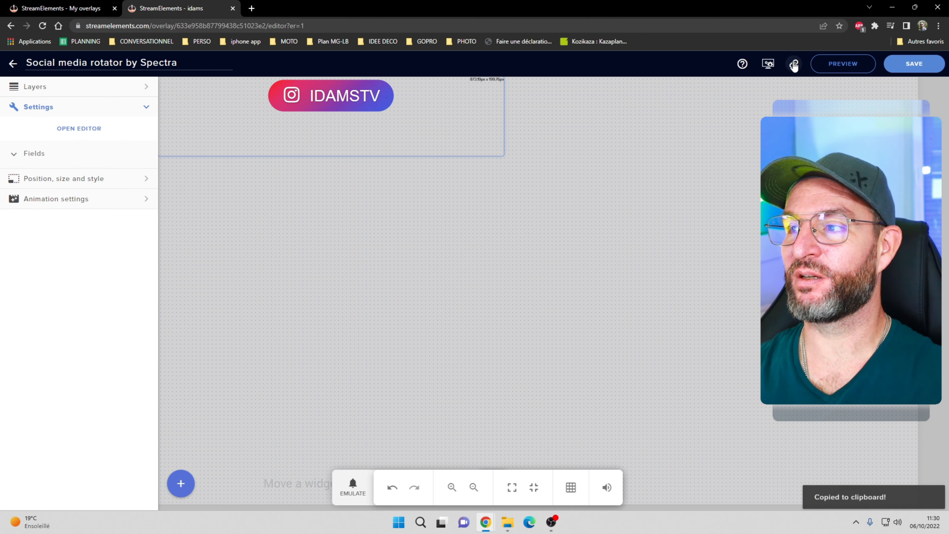
# Switch to the main OBS Studio window.
pyautogui.moveTo(552, 522)
pyautogui.click(577, 498)
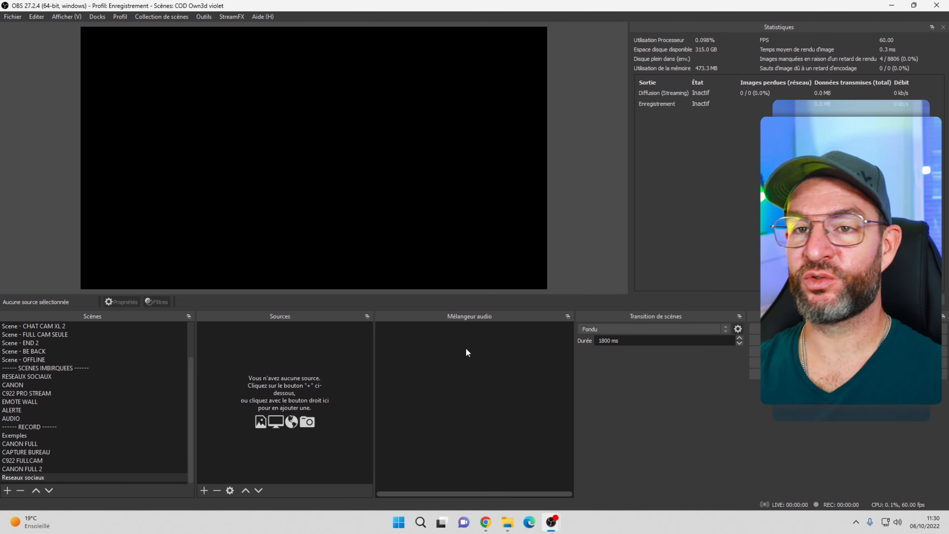
# Add a new browser source named "Réseaux Sociaux" to the Reseaux sociaux scene.
pyautogui.click(201, 492)
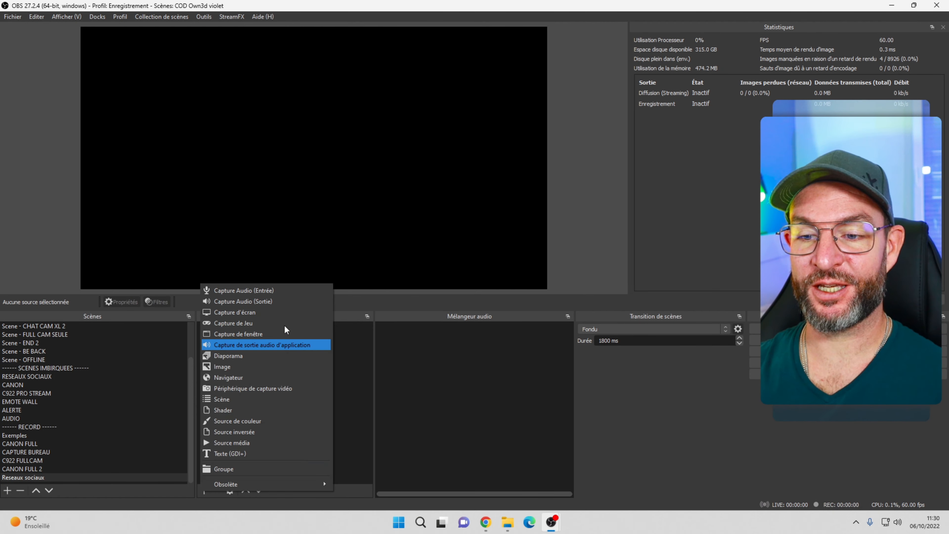
pyautogui.click(242, 377)
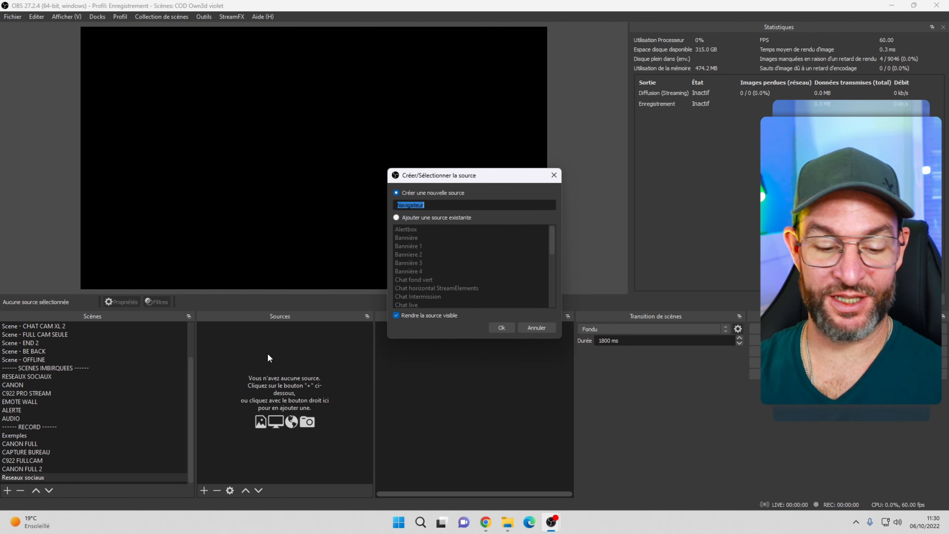
pyautogui.write('Réseaux Sociaux')
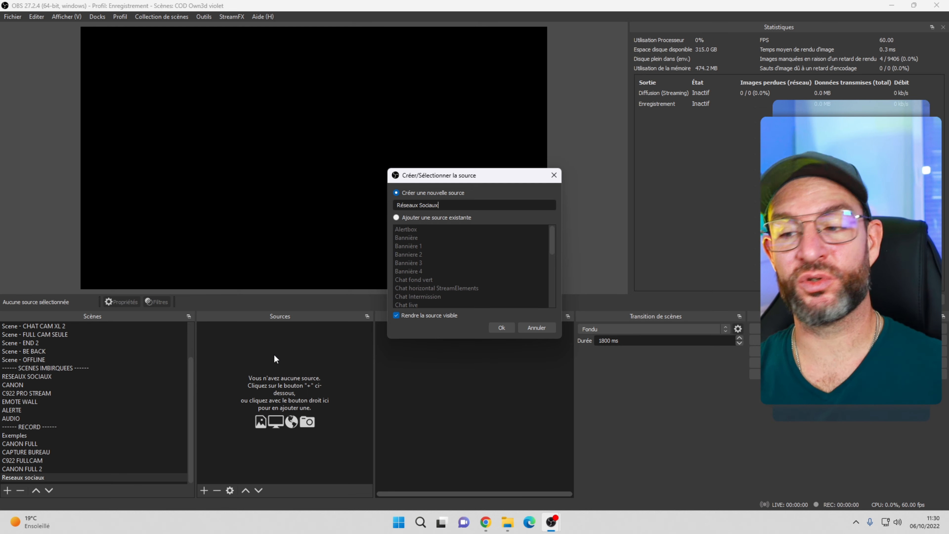
pyautogui.click(494, 329)
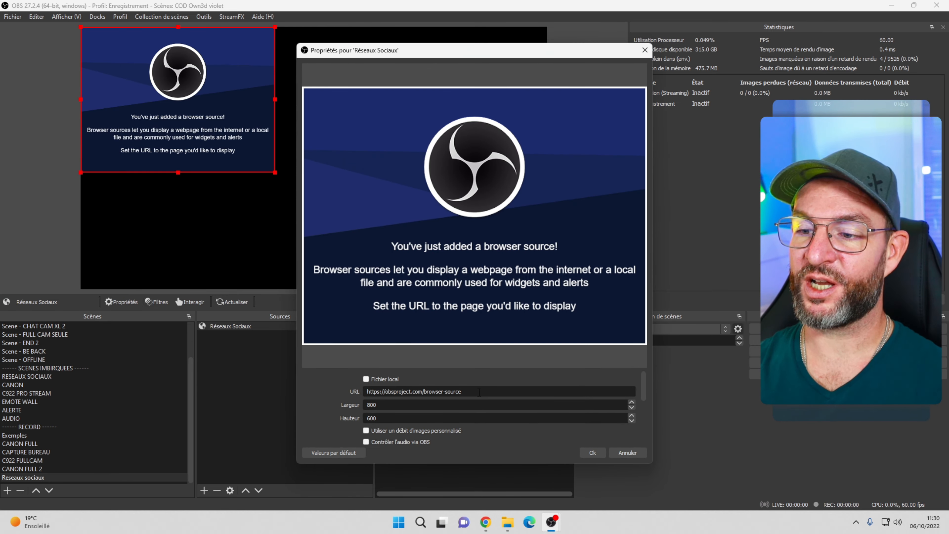
# Paste the copied overlay URL into the browser source, set its width to 873 and its height to match the StreamElements widget, and confirm.
pyautogui.tripleClick(479, 392)
pyautogui.hotkey('ctrl', 'v')
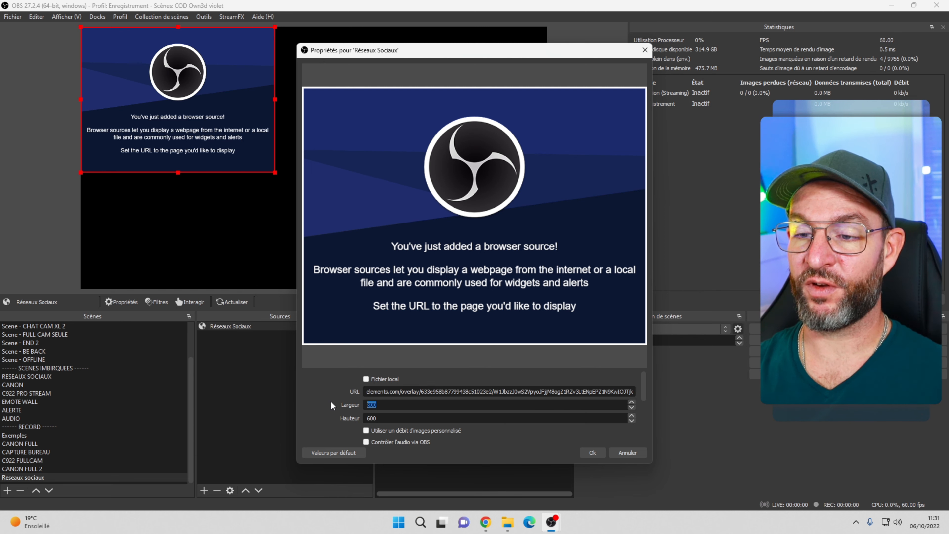
pyautogui.hotkey('alt', 'Tab')
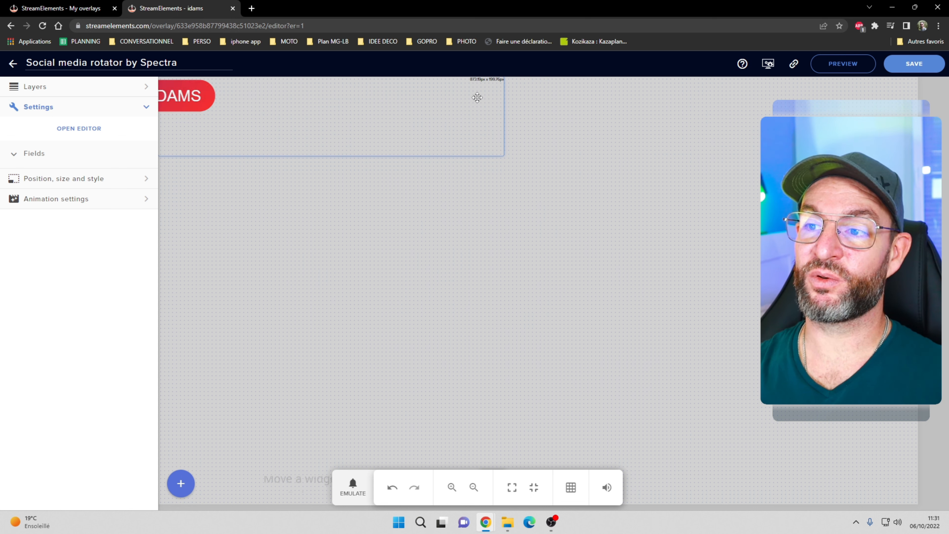
pyautogui.hotkey('alt', 'Tab')
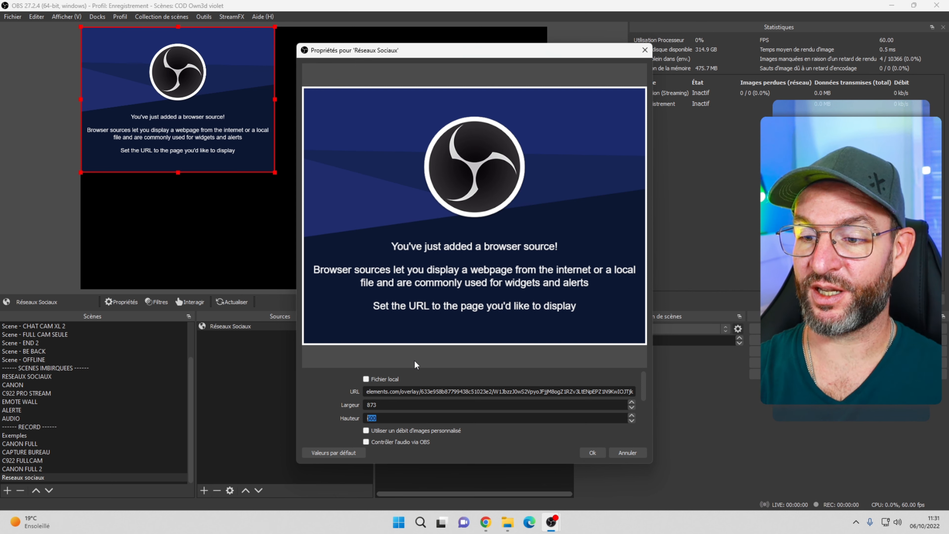
pyautogui.click(591, 452)
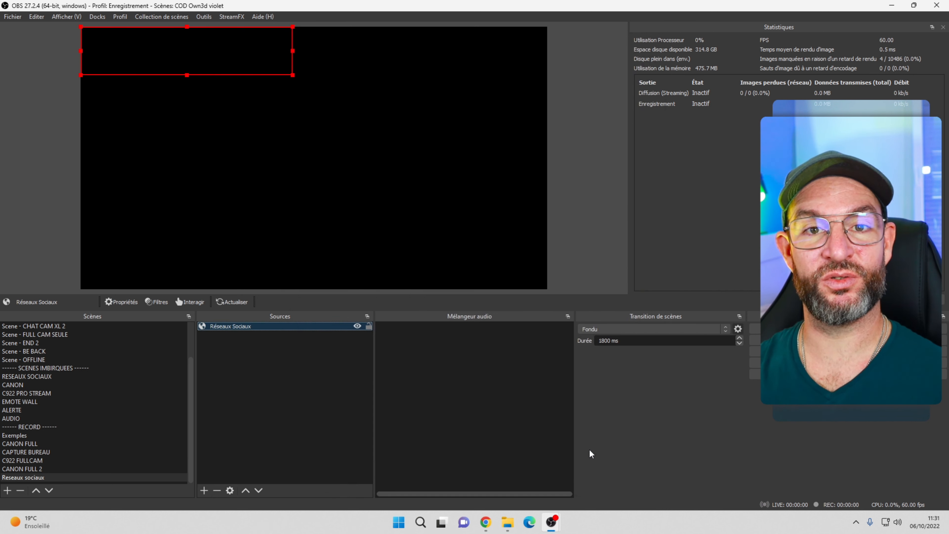
# Move the Réseaux Sociaux source so its badge sits in the upper-left corner of the canvas.
pyautogui.click(258, 388)
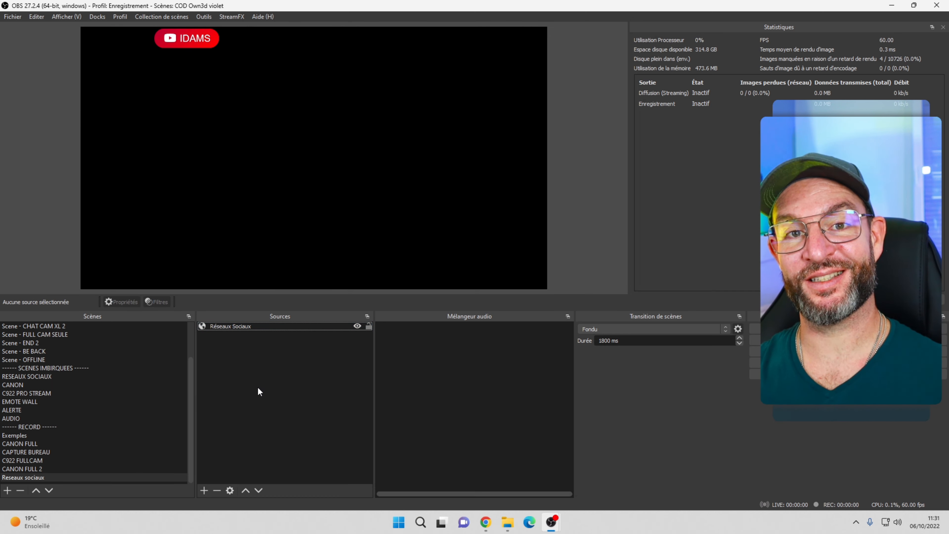
pyautogui.moveTo(187, 40); pyautogui.dragTo(129, 39)
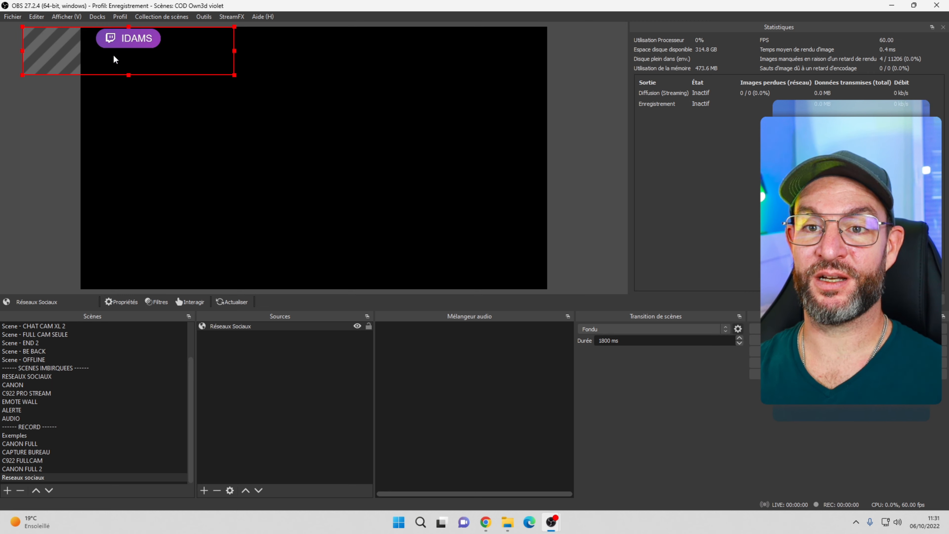
pyautogui.click(39, 166)
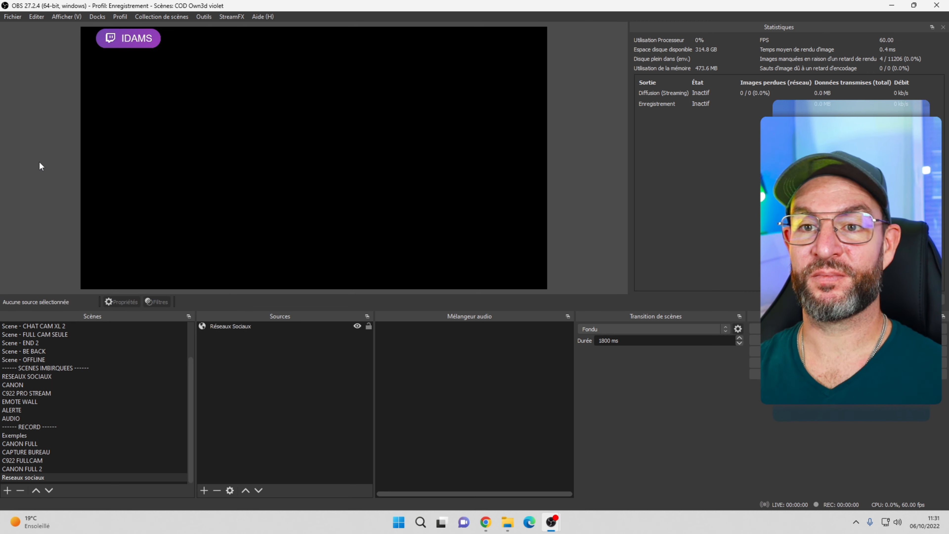
# Try shrinking the Réseaux Sociaux source to about two thirds of its size and shifting it slightly to the right.
pyautogui.click(125, 40)
pyautogui.moveTo(234, 75); pyautogui.dragTo(165, 58)
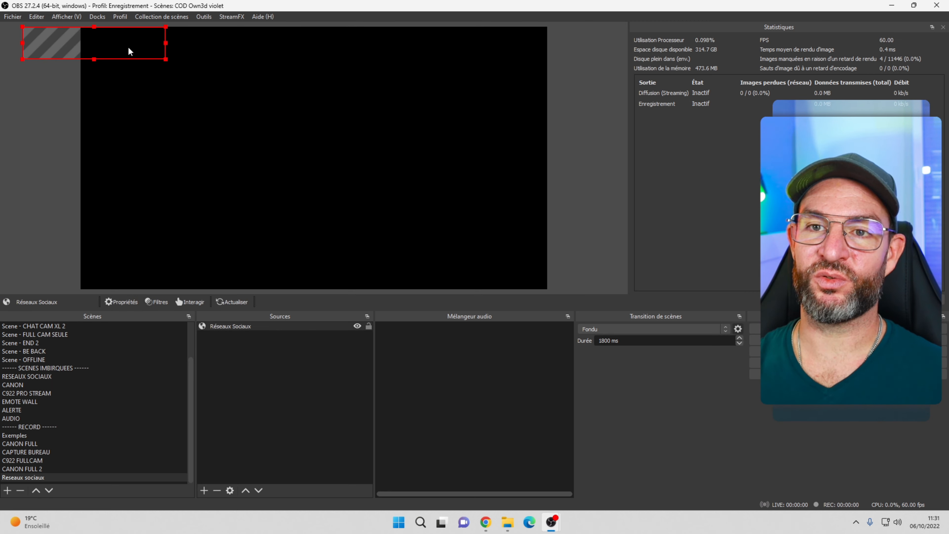
pyautogui.moveTo(101, 36); pyautogui.dragTo(122, 42)
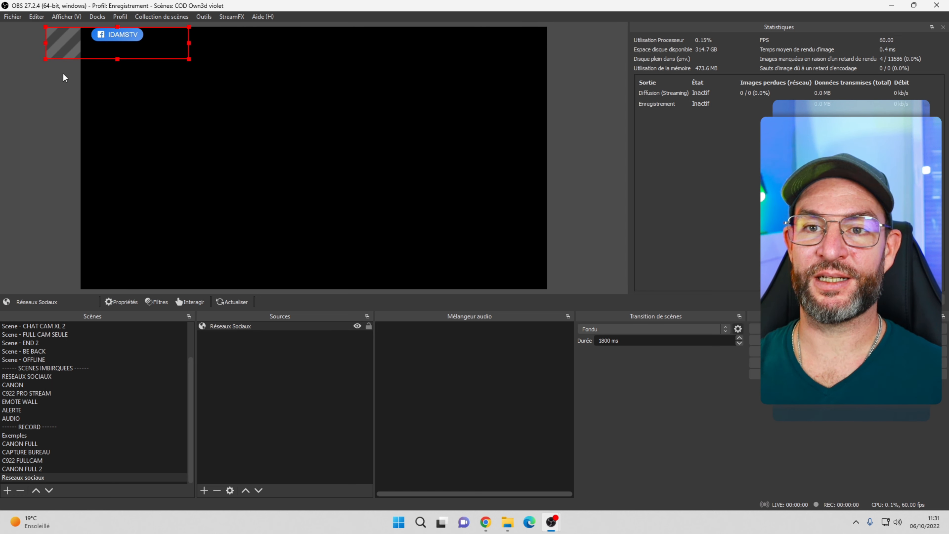
pyautogui.click(51, 106)
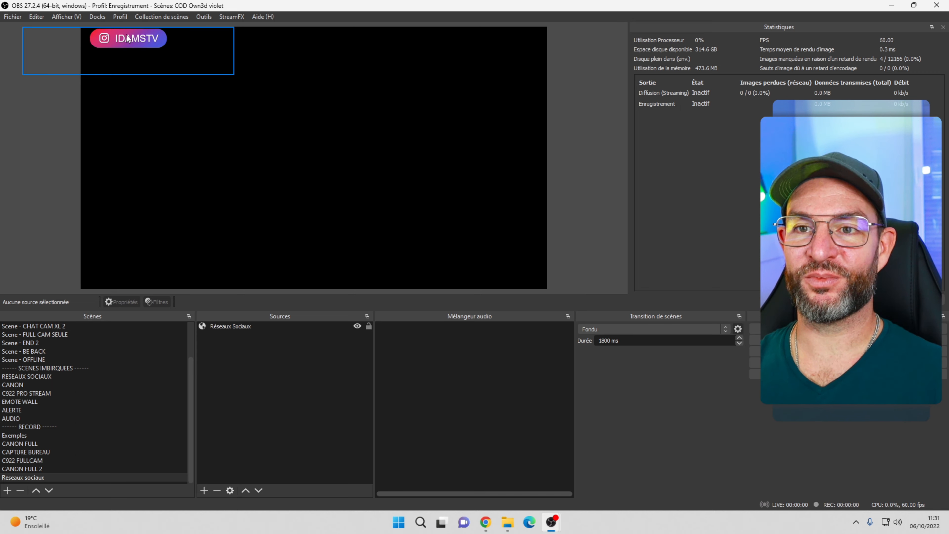
# Move the Réseaux Sociaux source toward the middle of the canvas and enlarge it to about twice its size.
pyautogui.moveTo(128, 39); pyautogui.dragTo(278, 140)
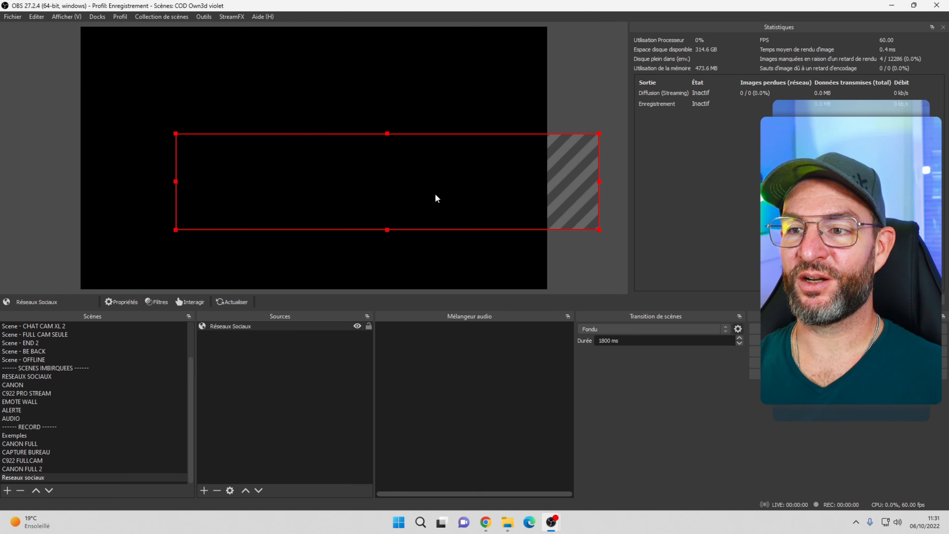